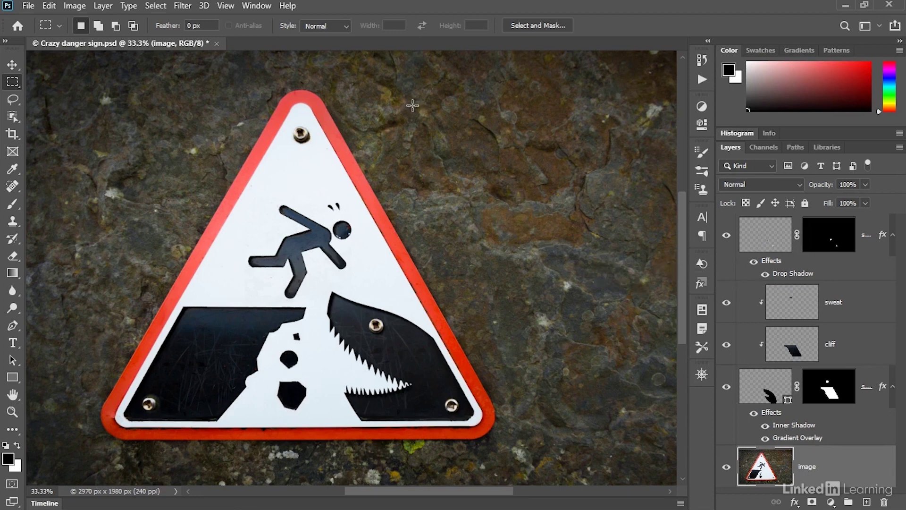
Hide and reshow the Layers panel from the panel list, then enlarge the colour picker area
left_click(255, 6)
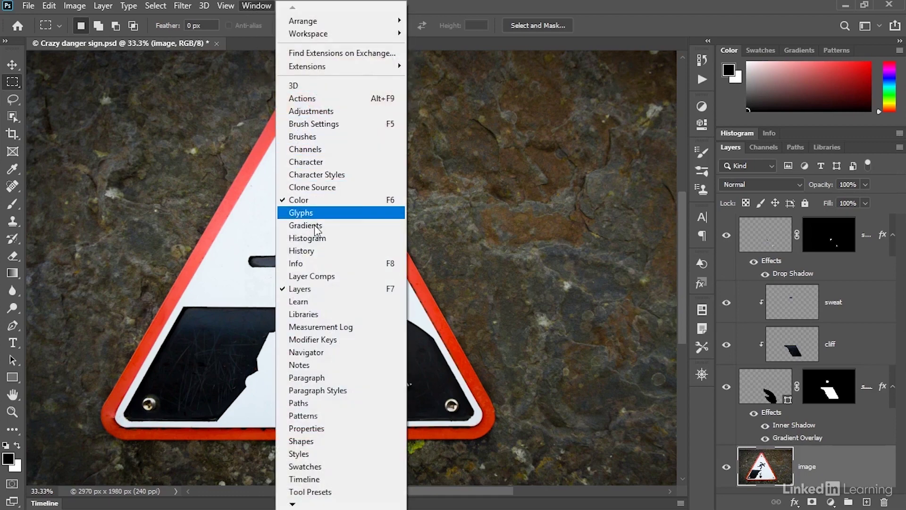
left_click(326, 287)
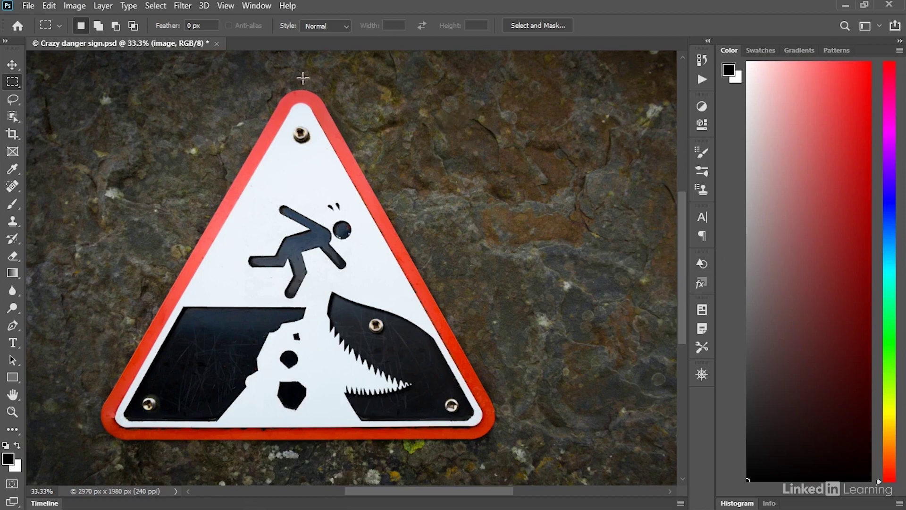
left_click(250, 7)
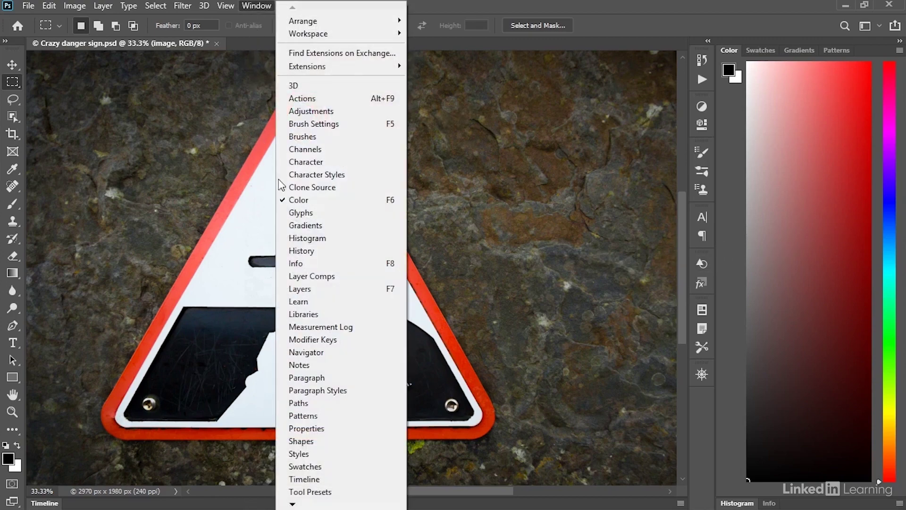
left_click(326, 287)
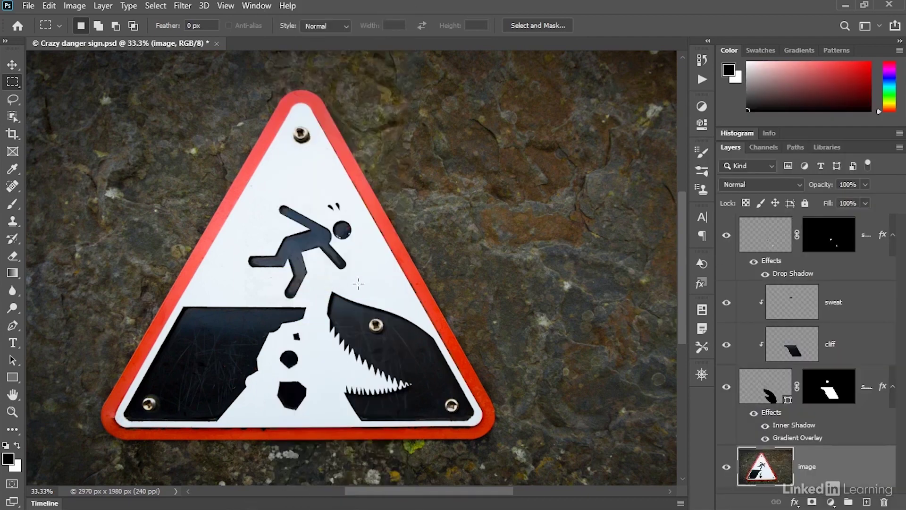
left_click_drag(778, 142, 792, 111)
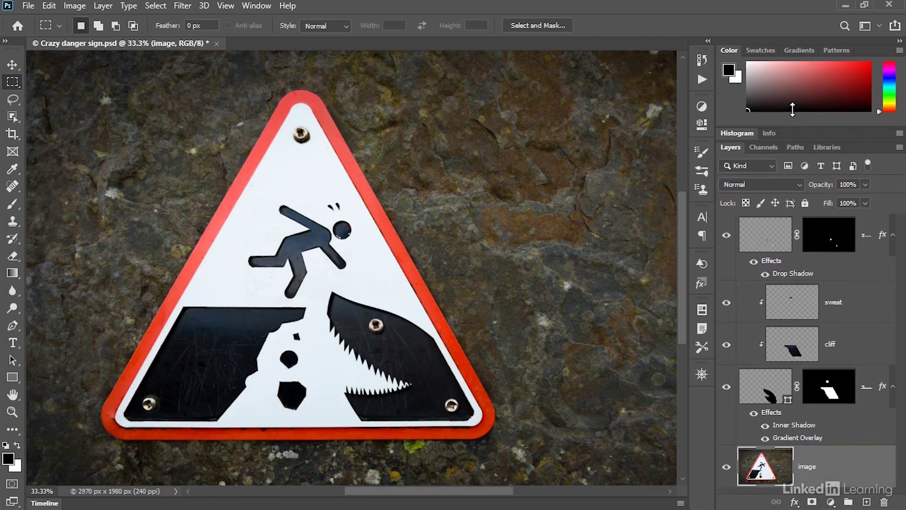
Hide the screws layer to inspect the zoomed-in shark's teeth, then restore it and zoom out
left_click(727, 236)
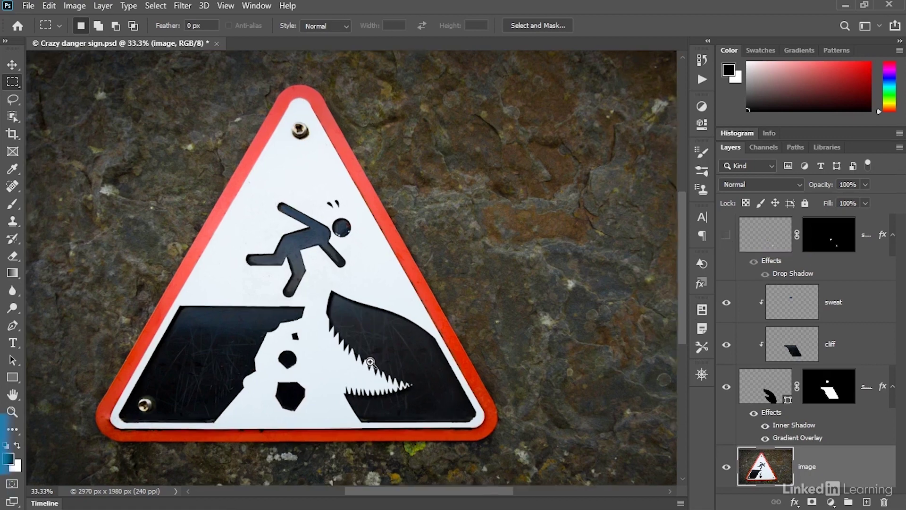
left_click(371, 361, "ctrl")
left_click(370, 362, "ctrl")
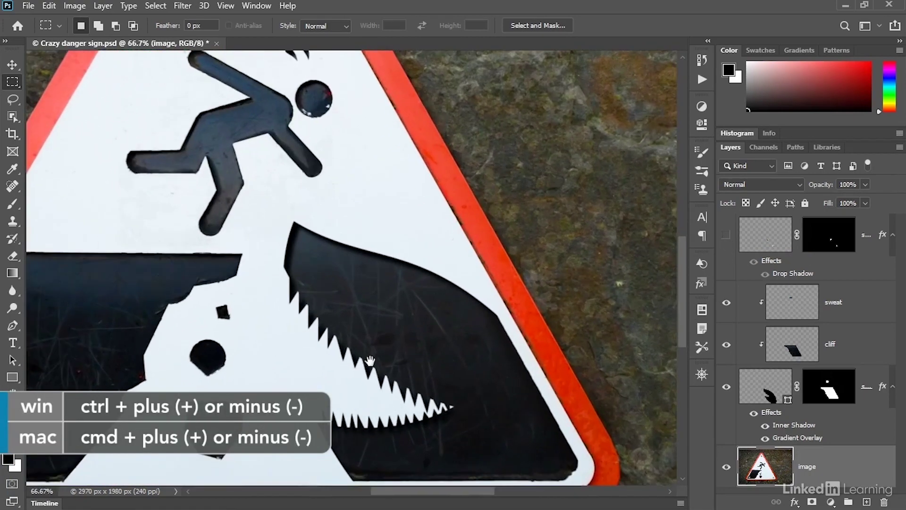
left_click_drag(371, 362, 371, 290)
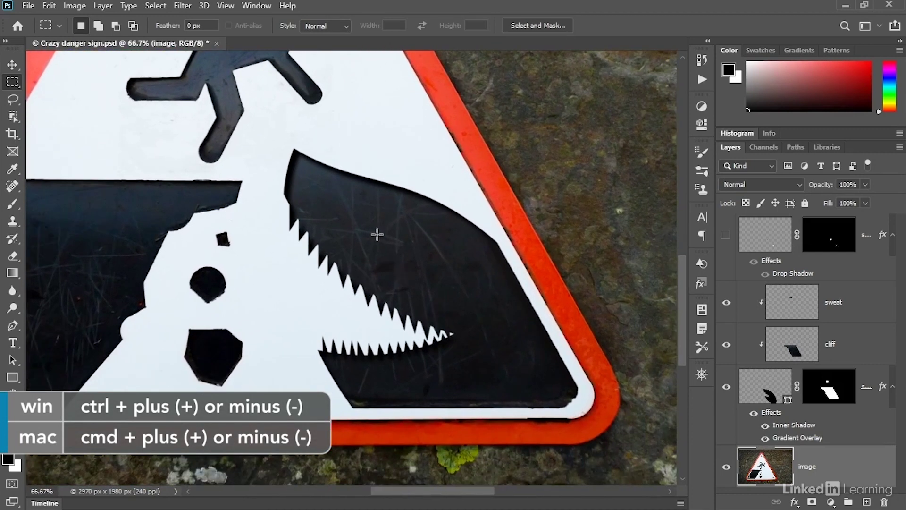
left_click(727, 237)
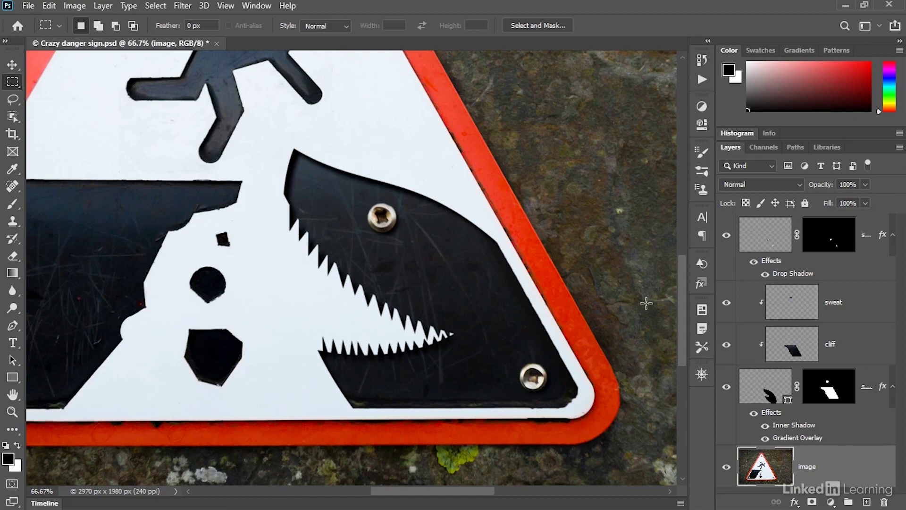
key("ctrl+minus")
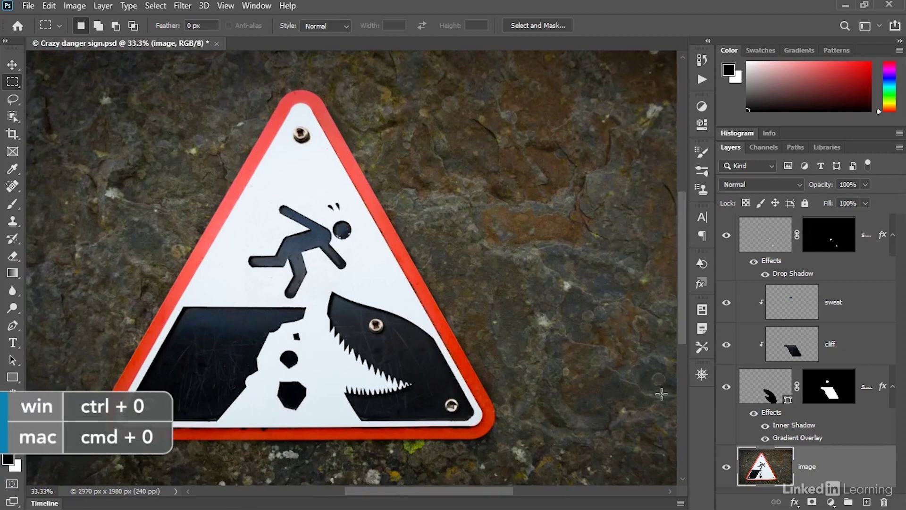
Solo the image layer, hide it to see the shark alone, then make all layers visible
left_click(726, 470, "alt")
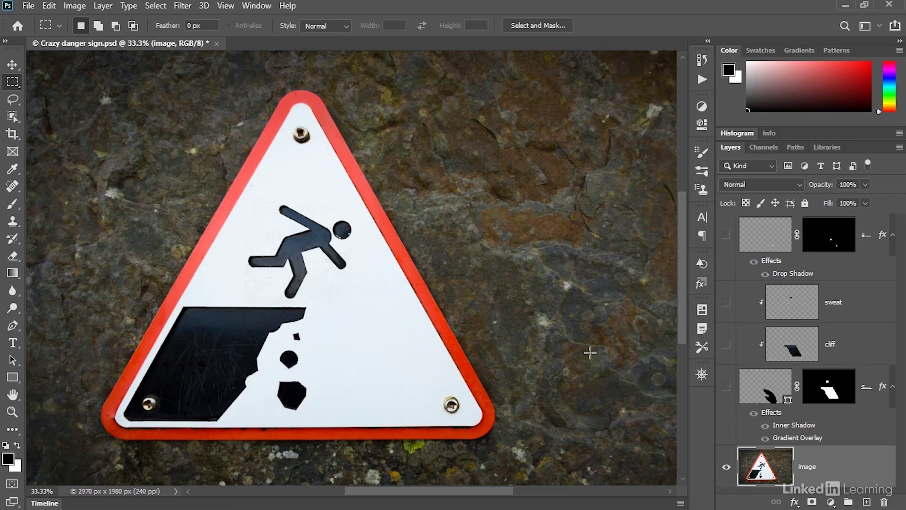
left_click(726, 469, "alt")
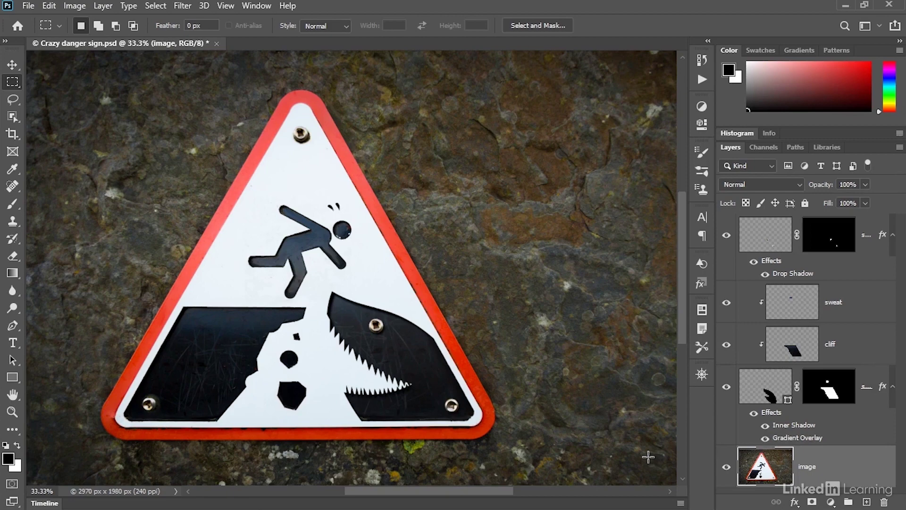
left_click(727, 467)
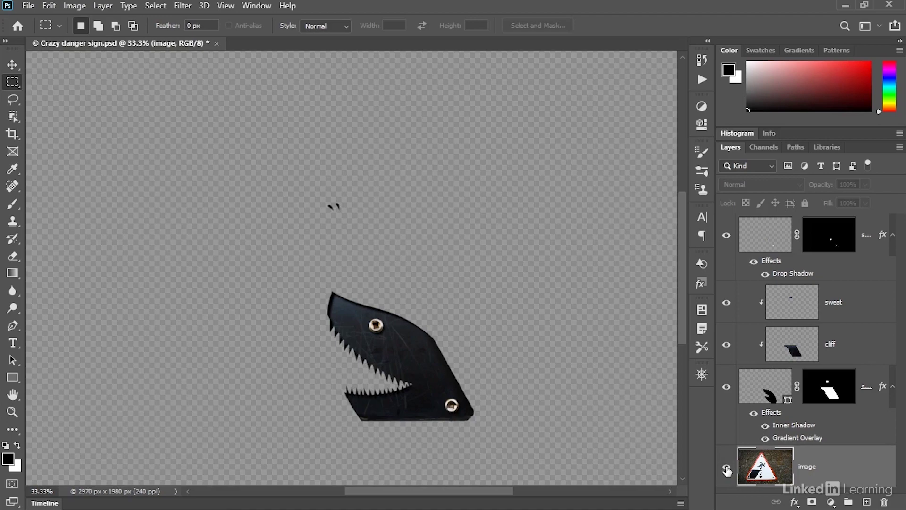
left_click(728, 469)
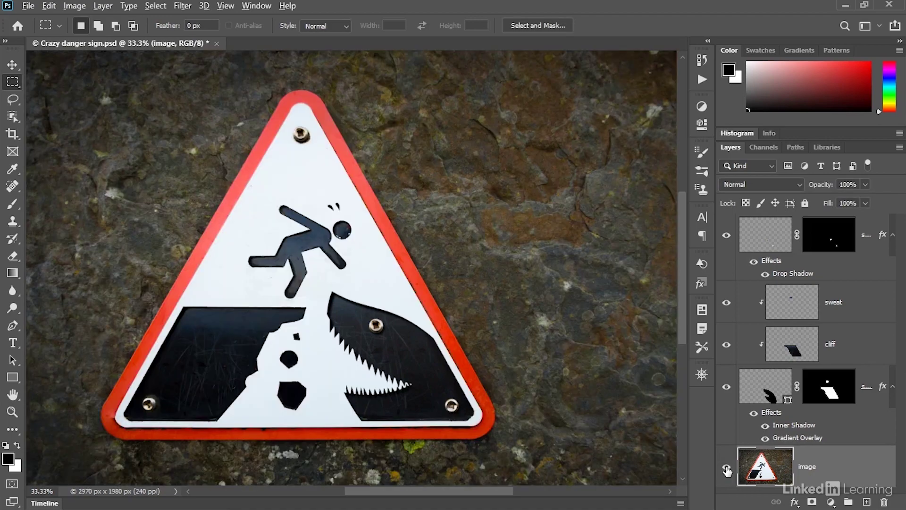
left_click(727, 469, "alt")
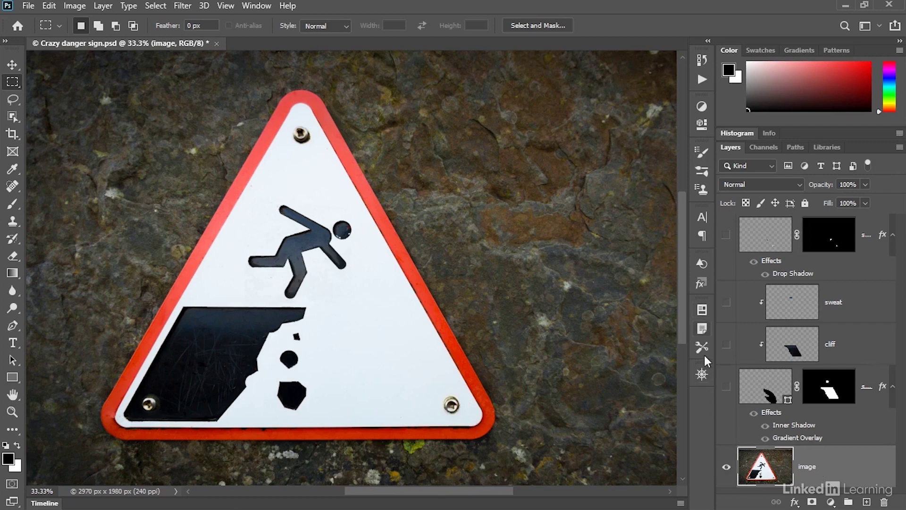
left_click(728, 469, "alt")
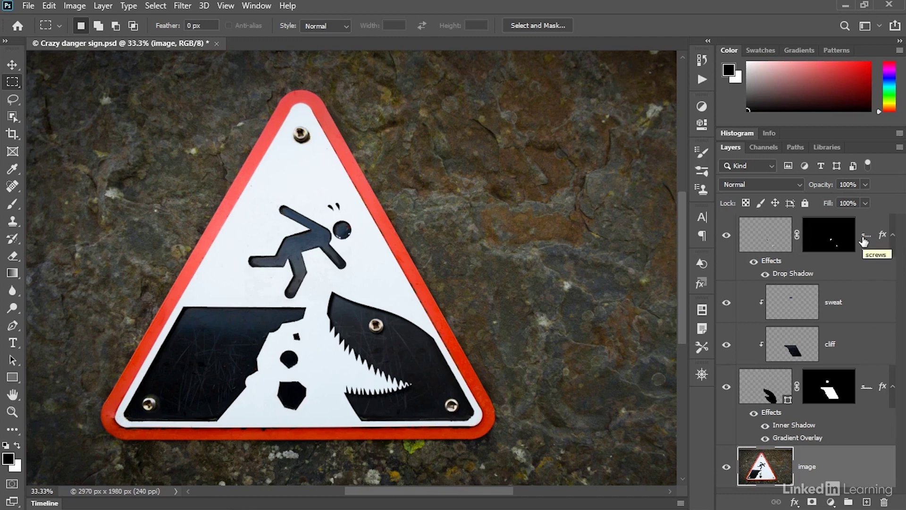
Change the cliff layer's name in the Layers panel to 'texture'
double_click(831, 345)
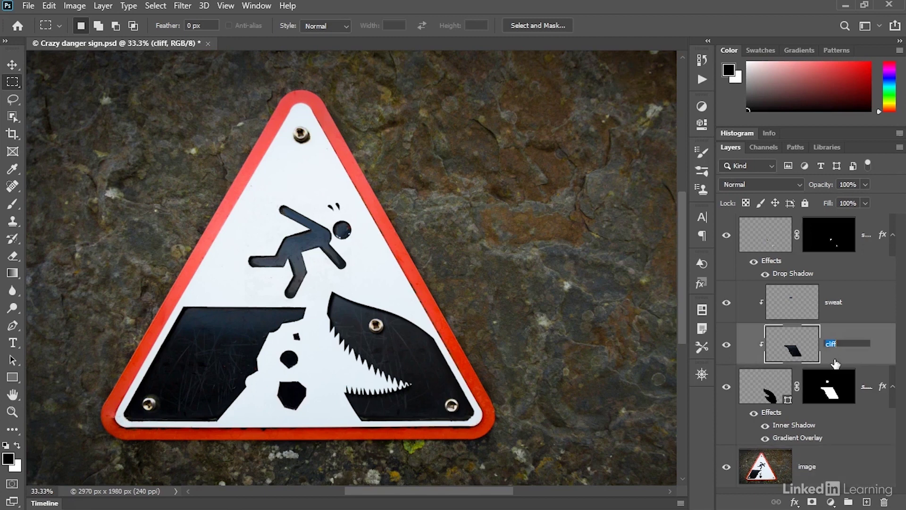
type("texture")
key("Return")
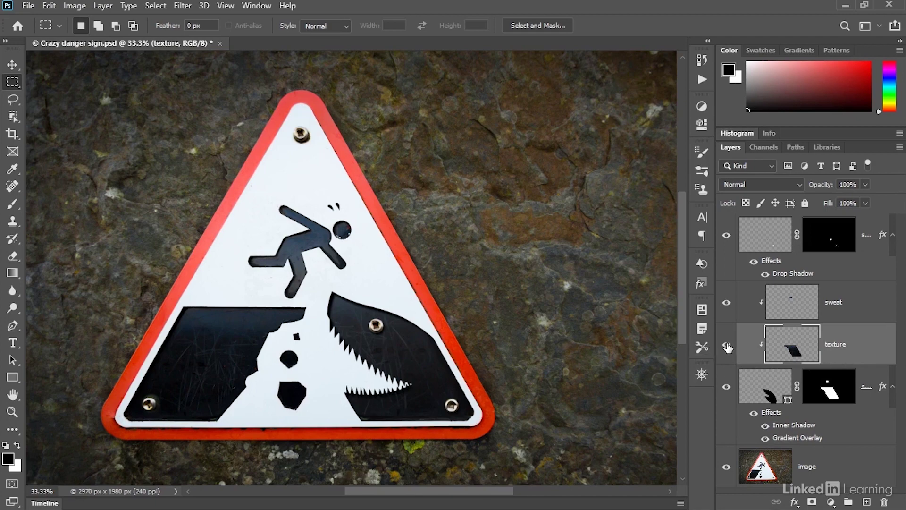
left_click(400, 361, "ctrl")
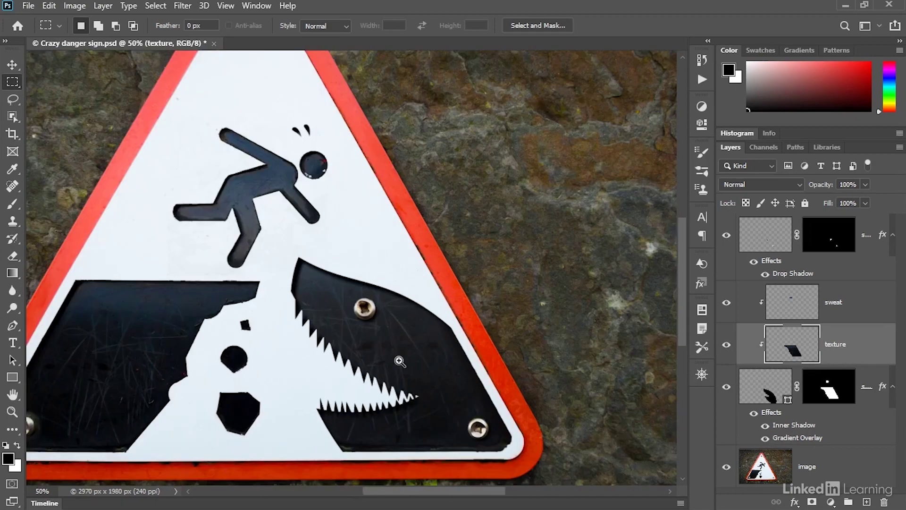
left_click(400, 361, "ctrl")
left_click_drag(400, 361, 436, 287)
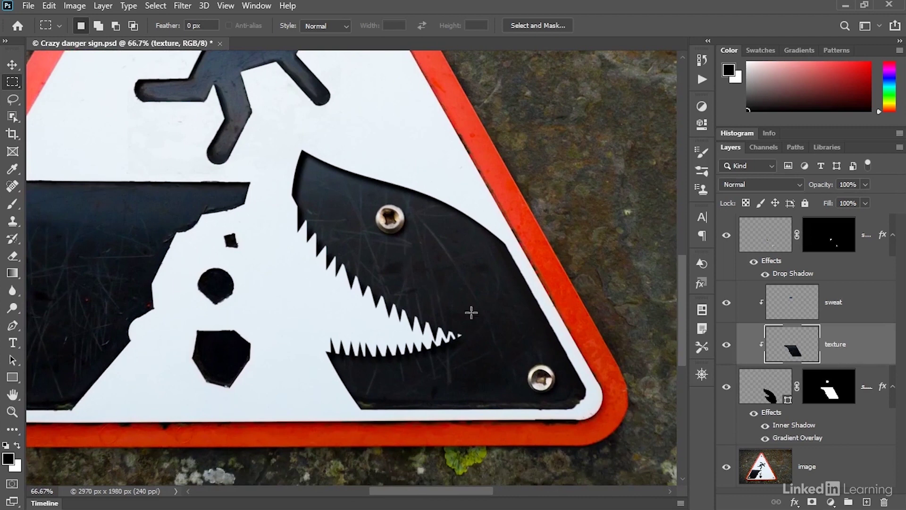
left_click(727, 350)
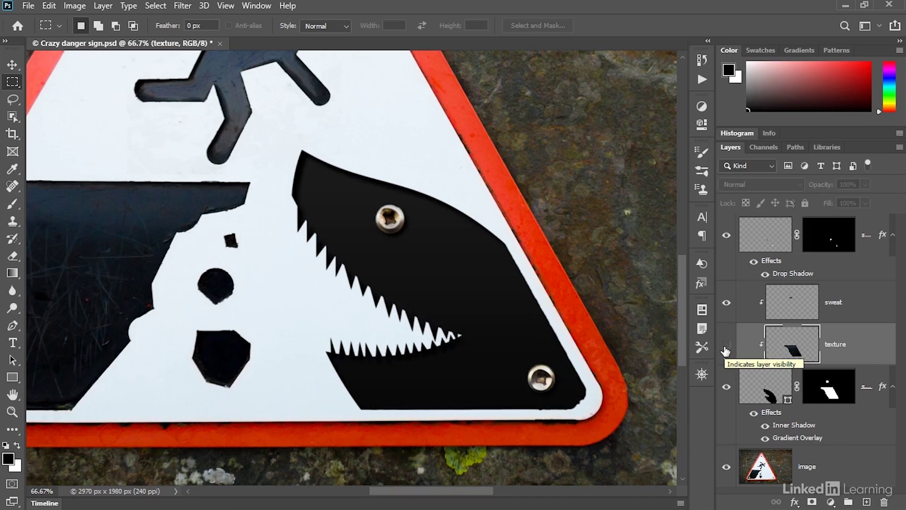
left_click(726, 350)
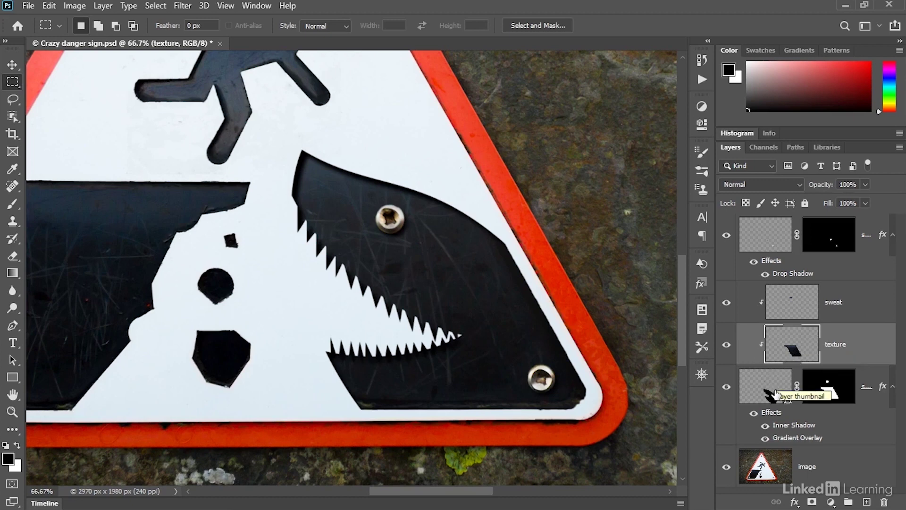
left_click(727, 346)
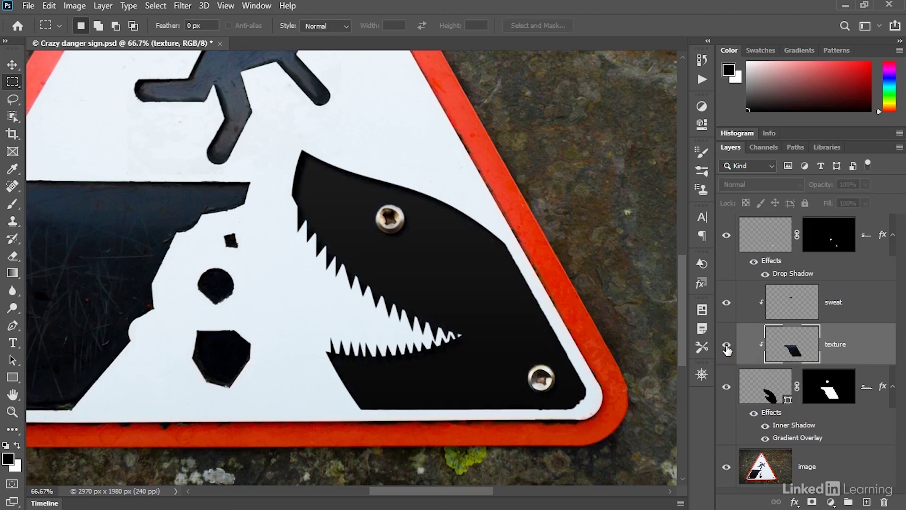
left_click(727, 346)
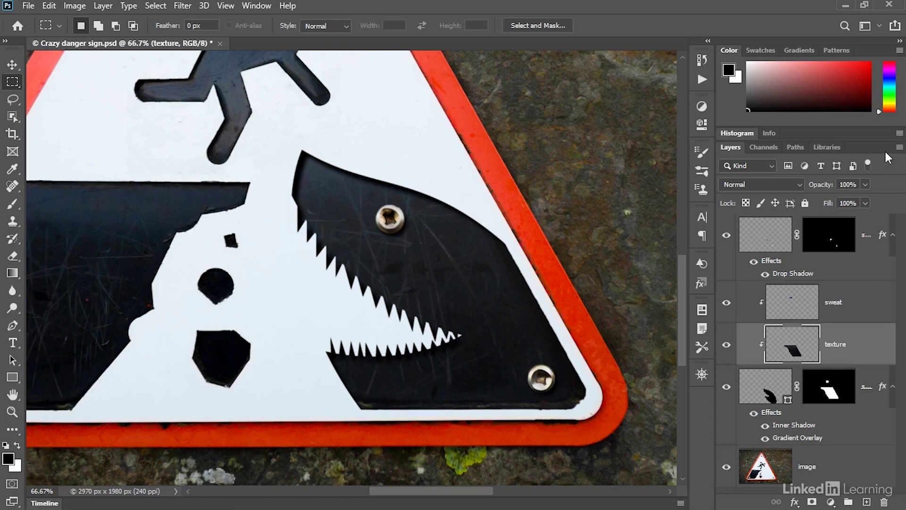
left_click(900, 148)
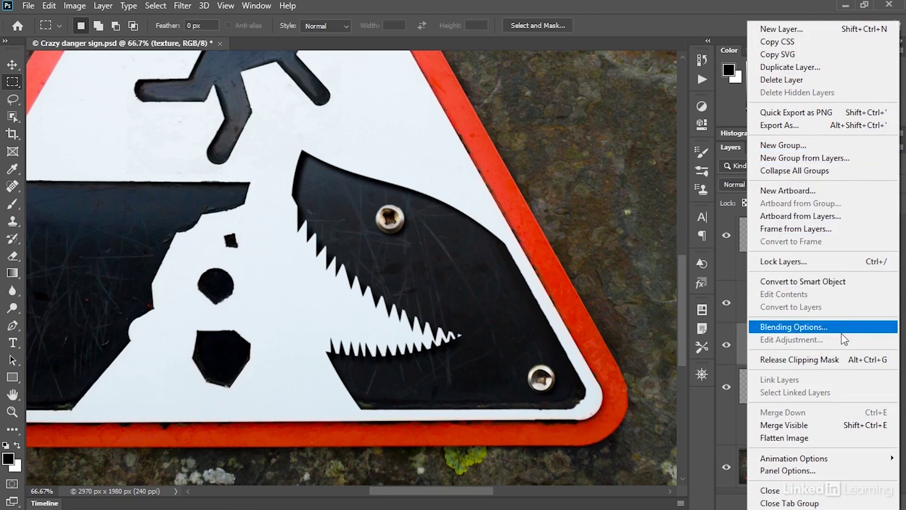
left_click(842, 364)
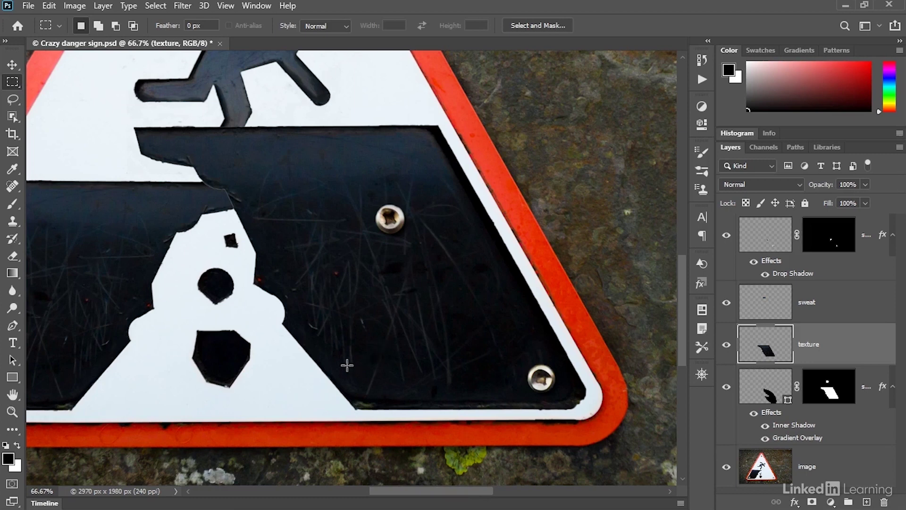
key("ctrl+alt+g")
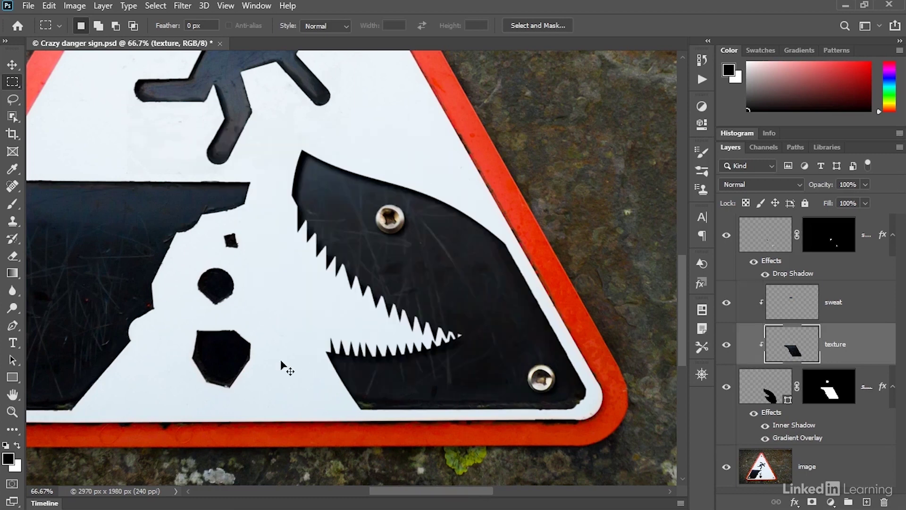
right_click(827, 394)
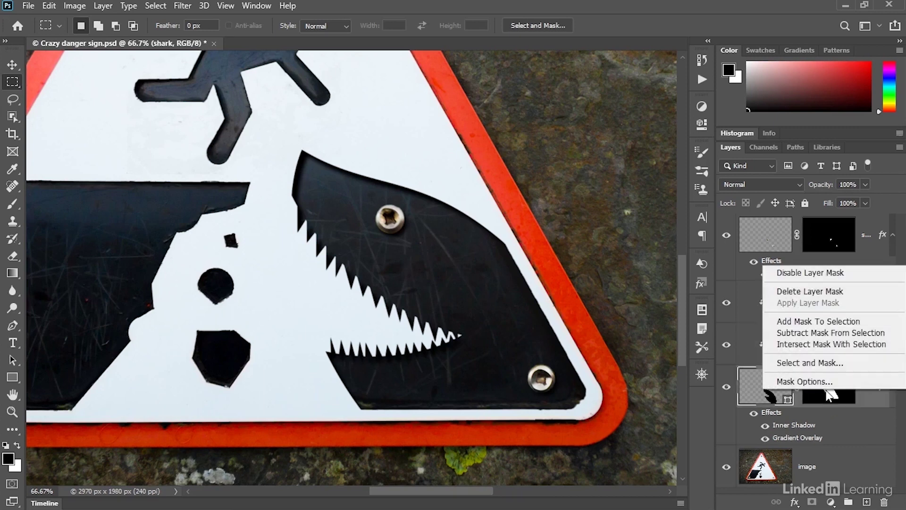
left_click(849, 272)
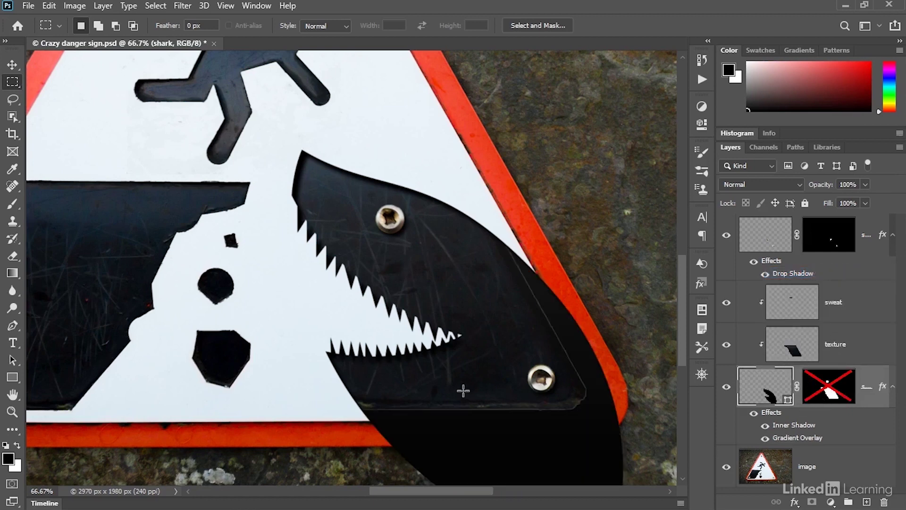
left_click_drag(463, 439, 404, 348)
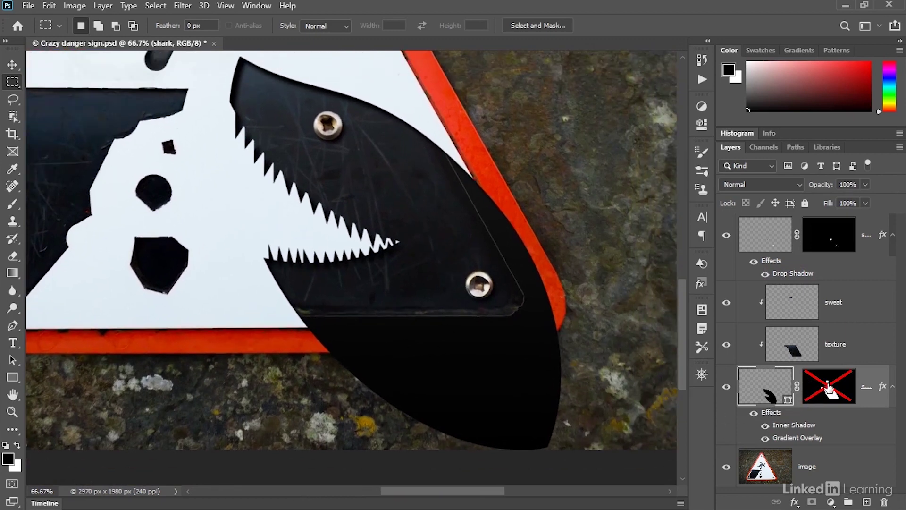
right_click(828, 386)
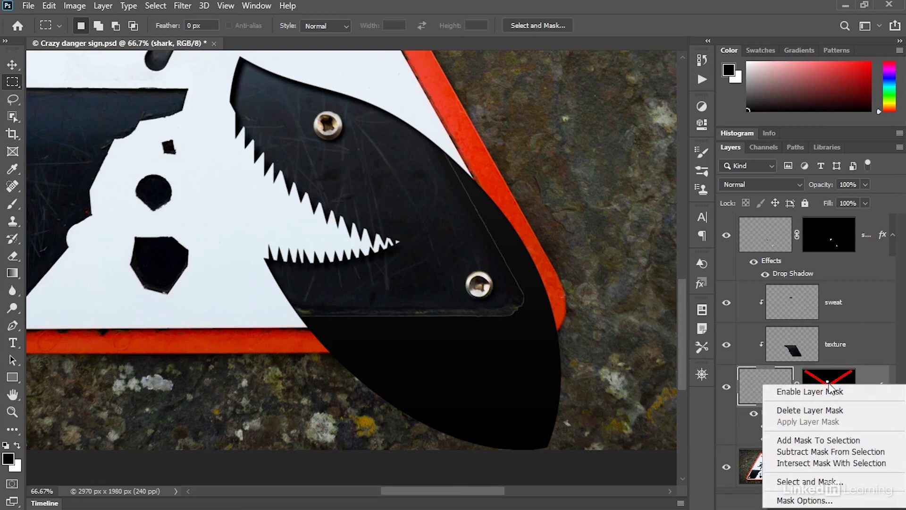
left_click(853, 390)
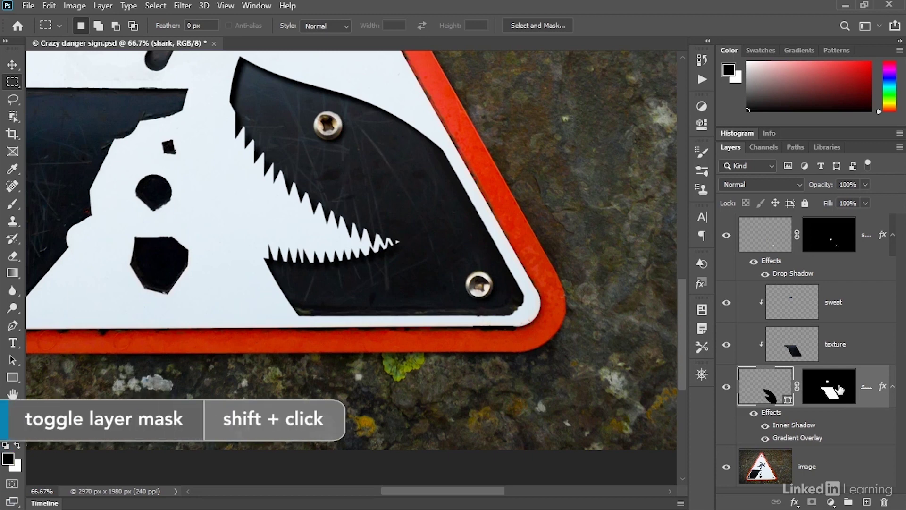
left_click(840, 390, "shift")
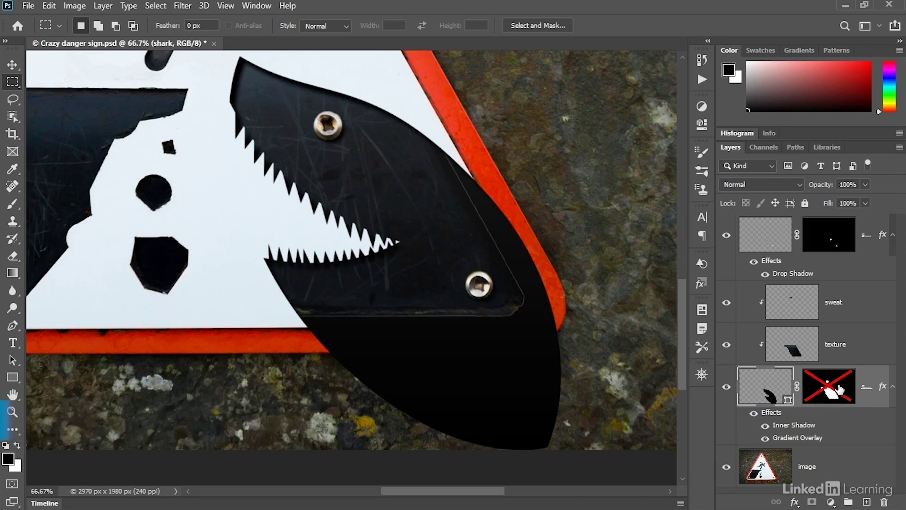
left_click(840, 390, "shift")
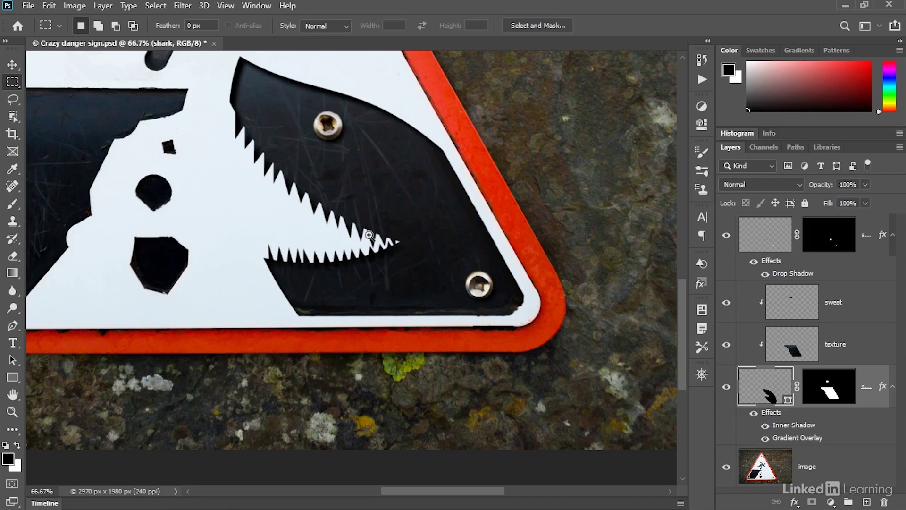
left_click(334, 146, "ctrl")
left_click(334, 145, "ctrl")
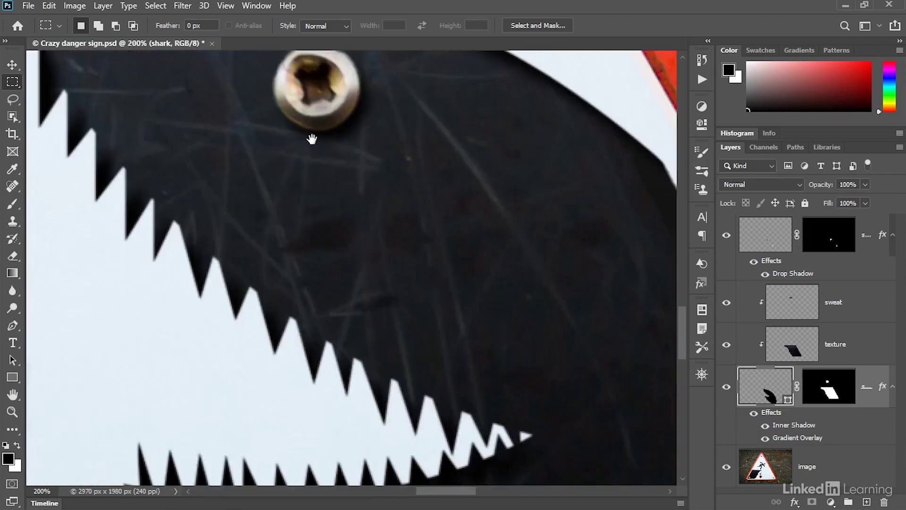
left_click_drag(310, 138, 359, 314)
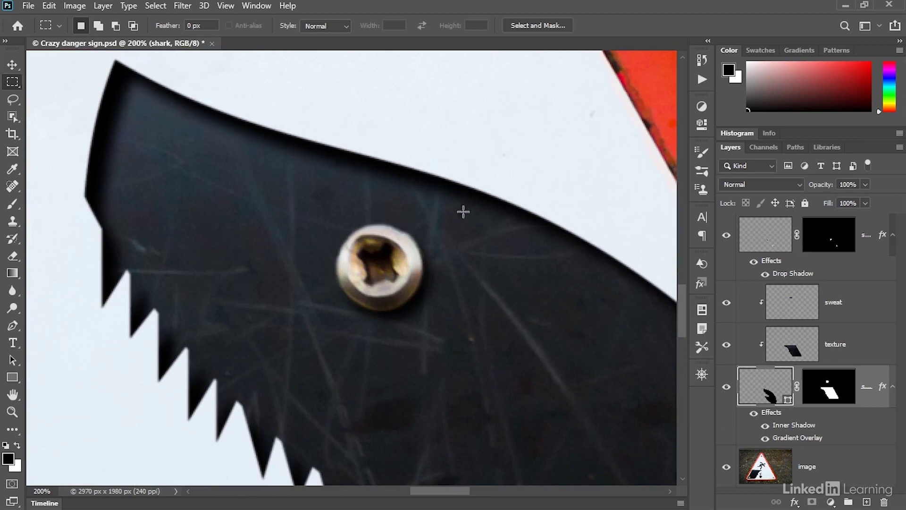
left_click(766, 426)
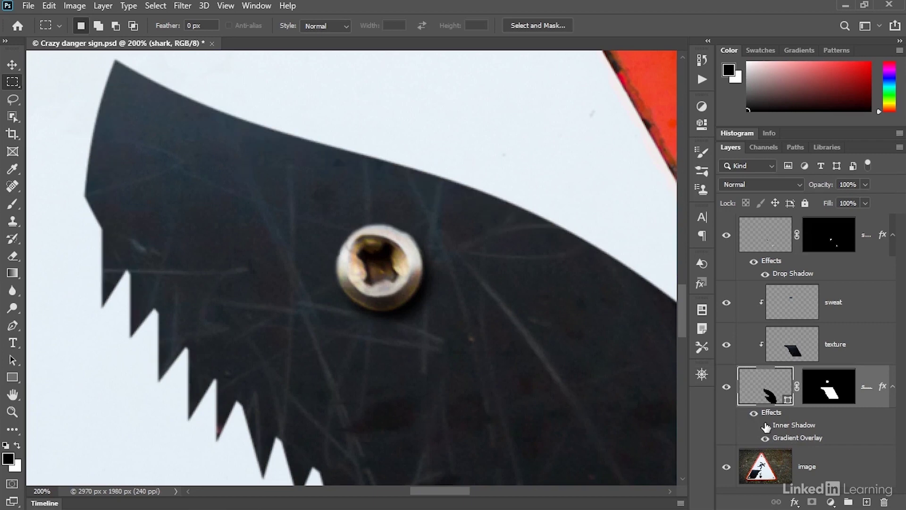
left_click(765, 425)
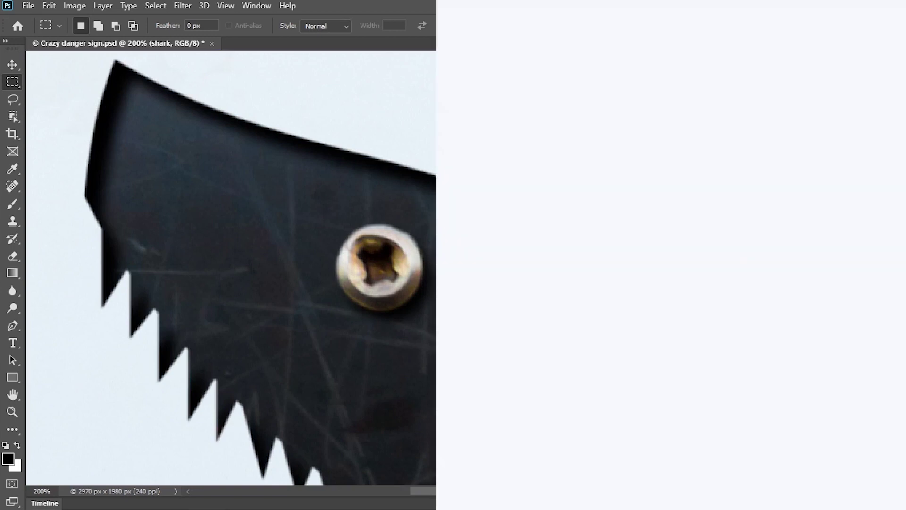